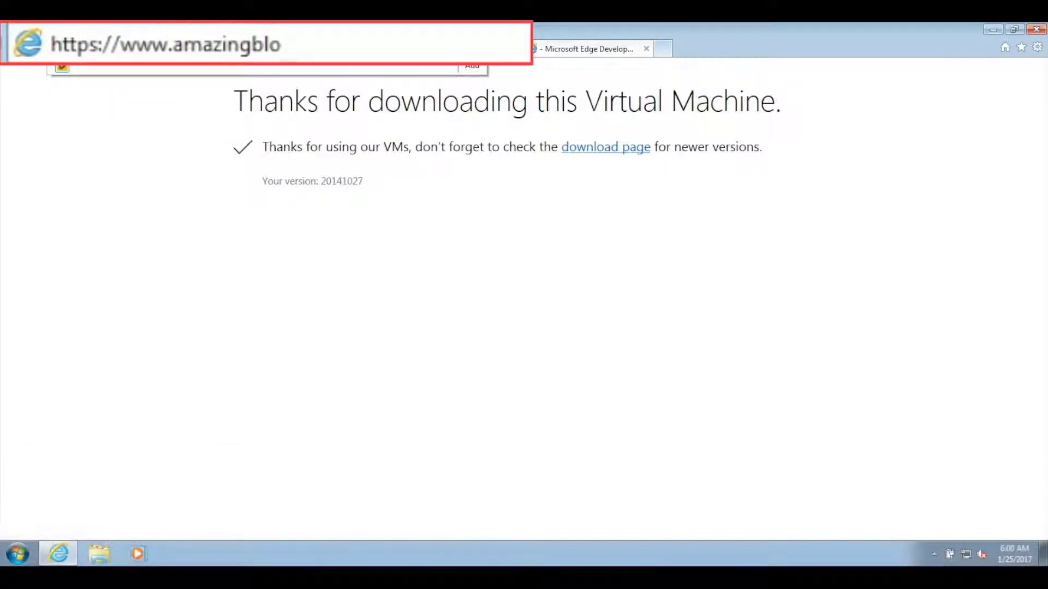
type("pw/")
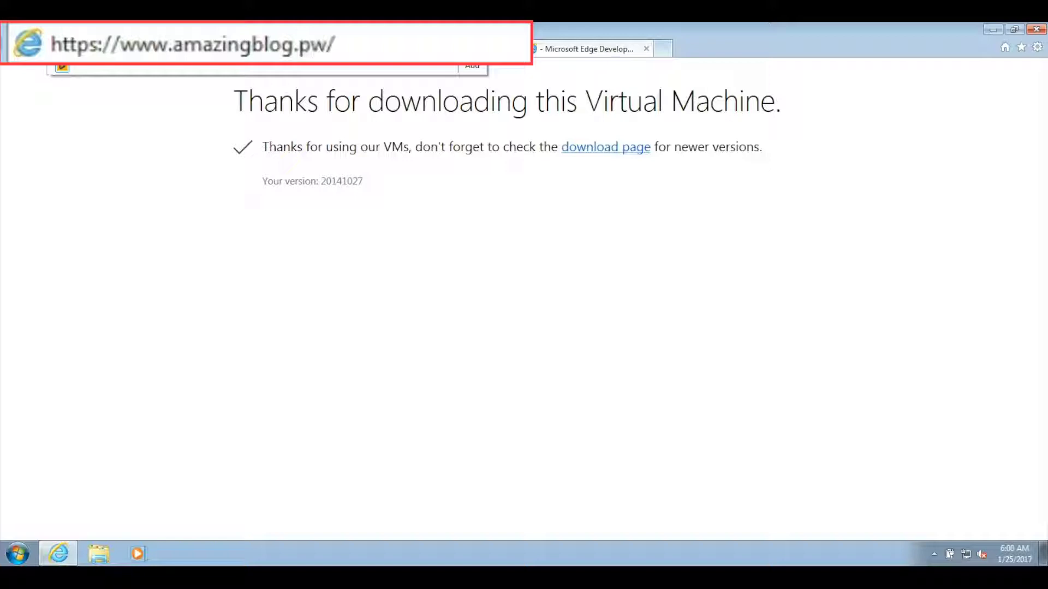
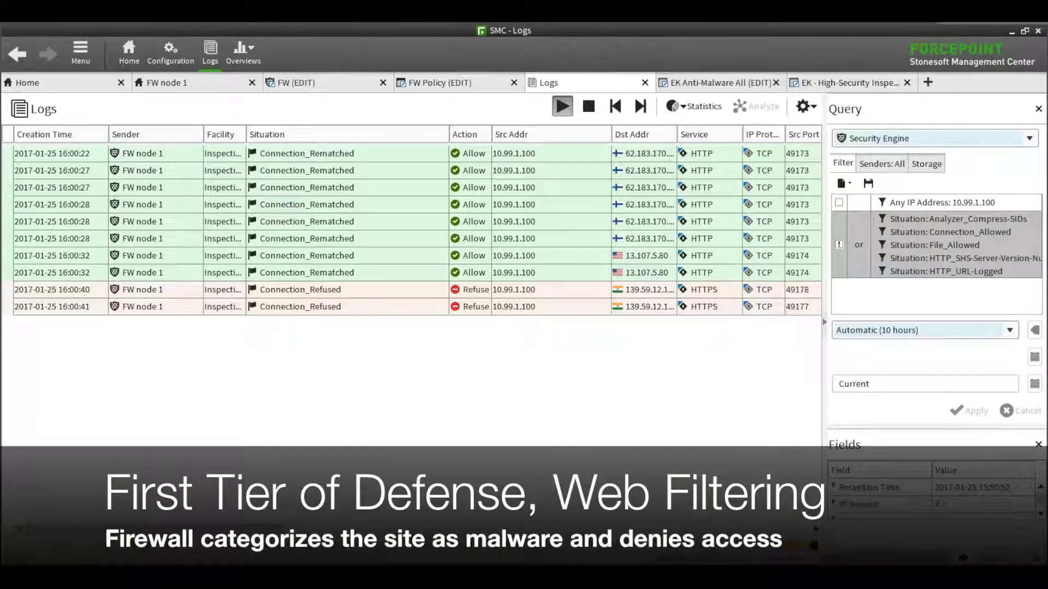
- Inspect the latest Connection_Refused log entry and enlarge its field details to read the URL category
left_click(300, 307)
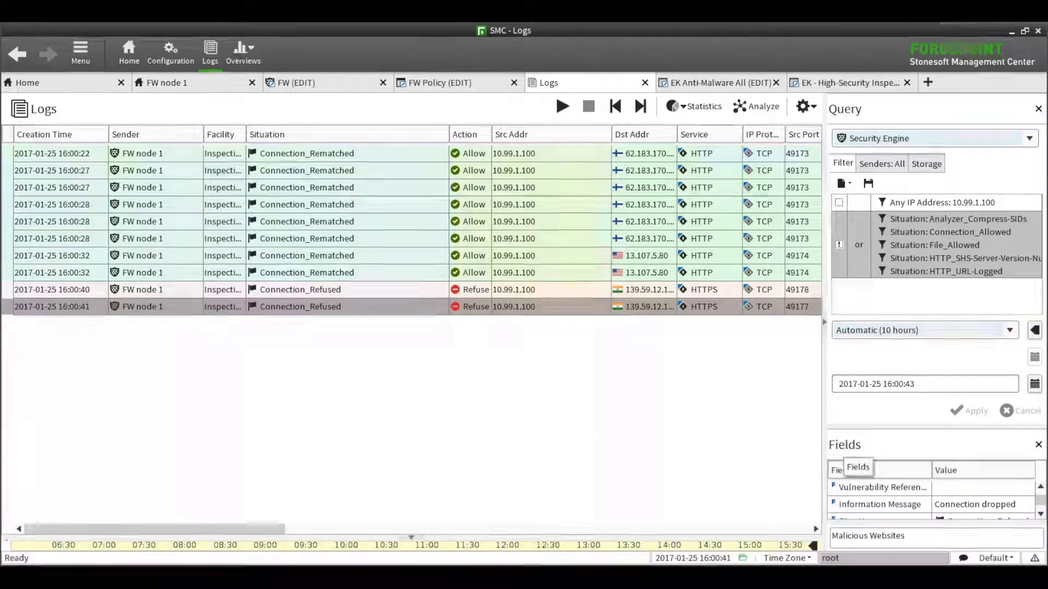
left_click_drag(851, 427, 852, 270)
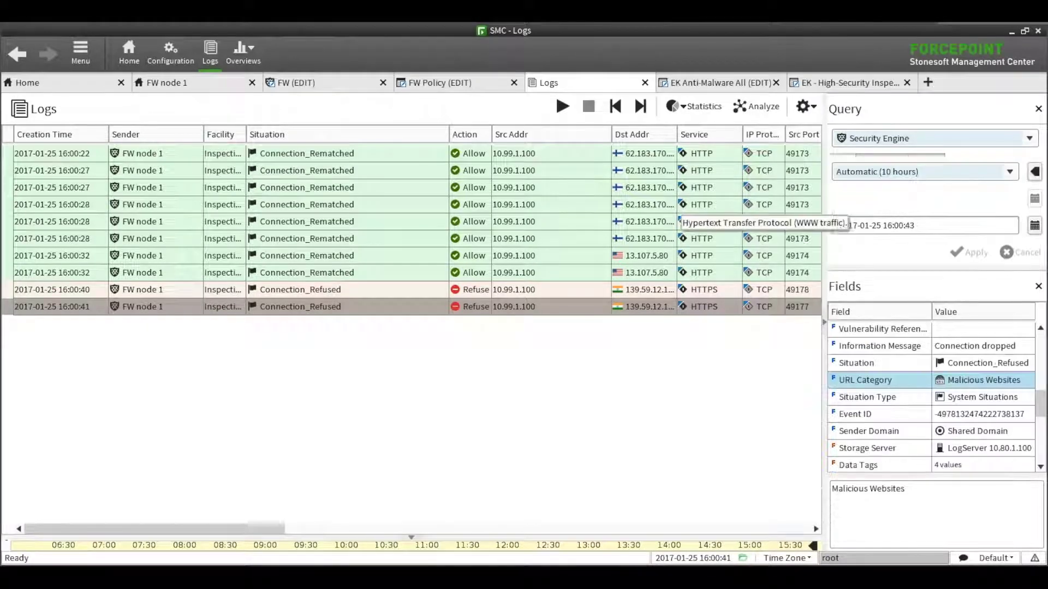
- Disable the Malicious Websites refuse rule 5.5.8 in FW Policy and upload the policy to the FW engine
left_click(411, 82)
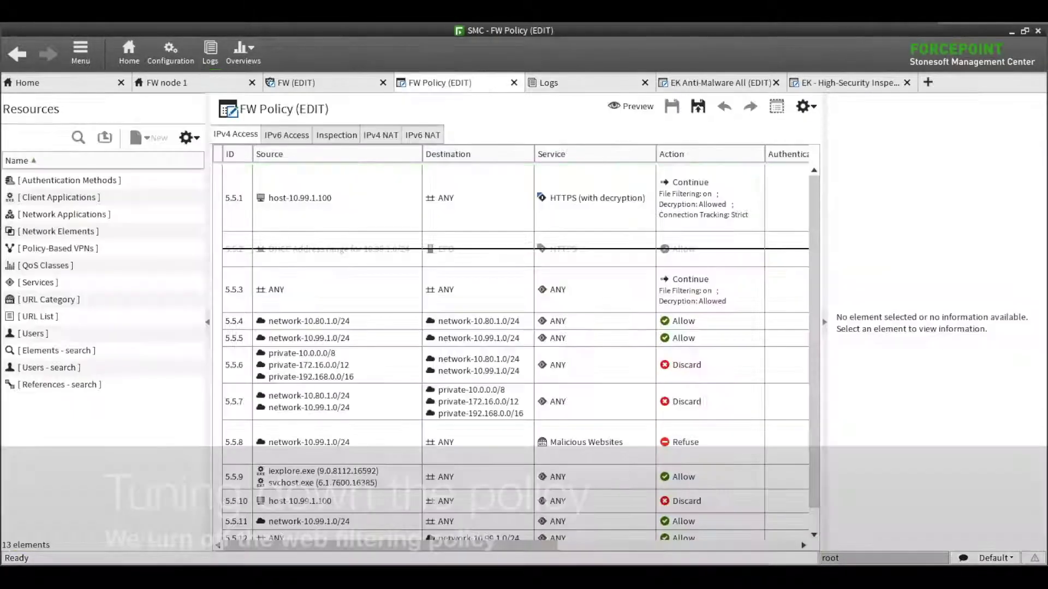
right_click(228, 438)
left_click(272, 419)
left_click(698, 107)
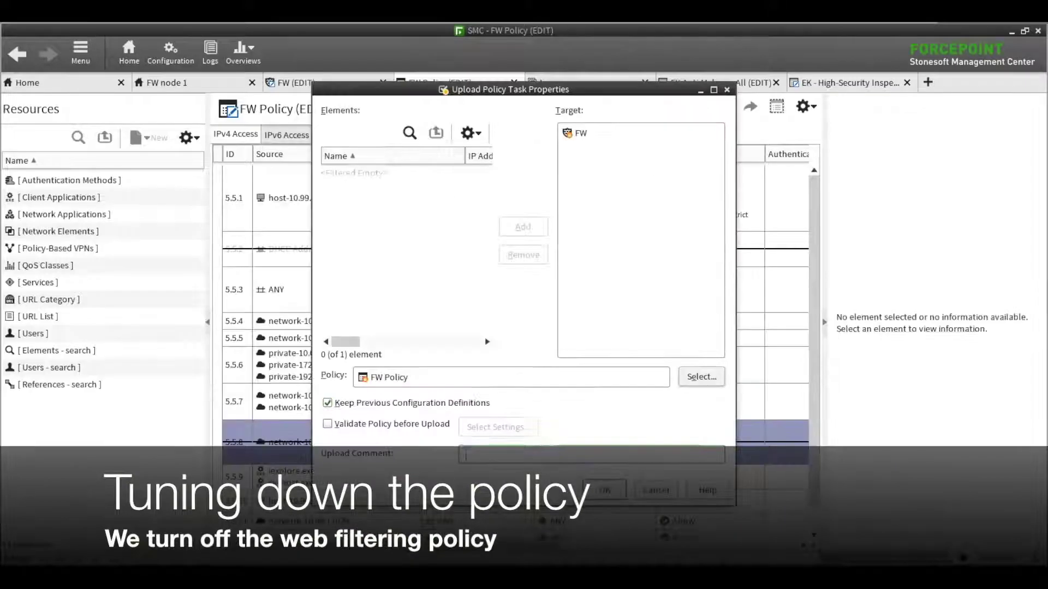
left_click(606, 489)
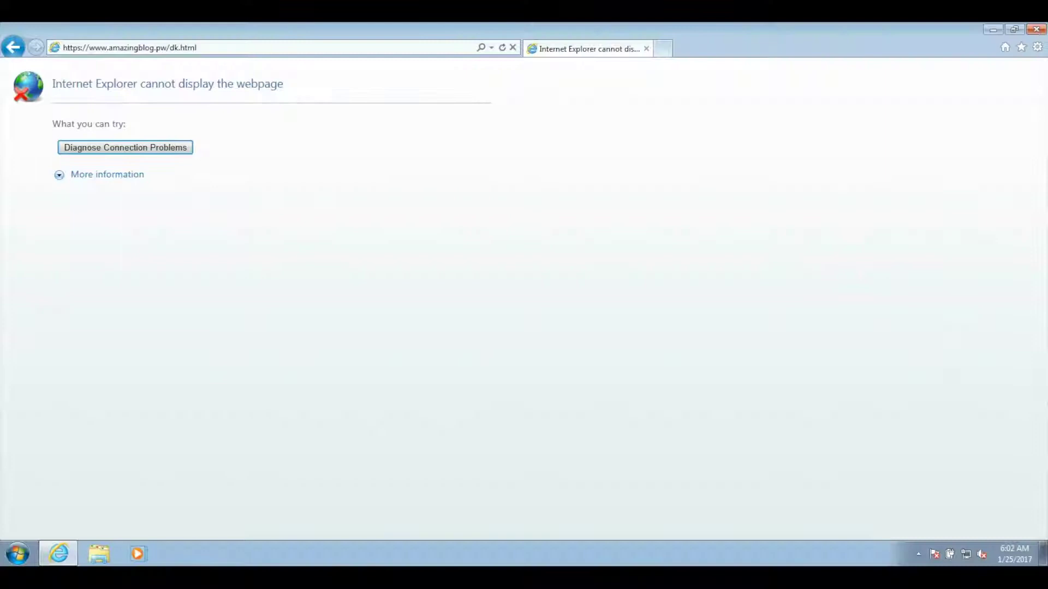
left_click(63, 47)
key("Return")
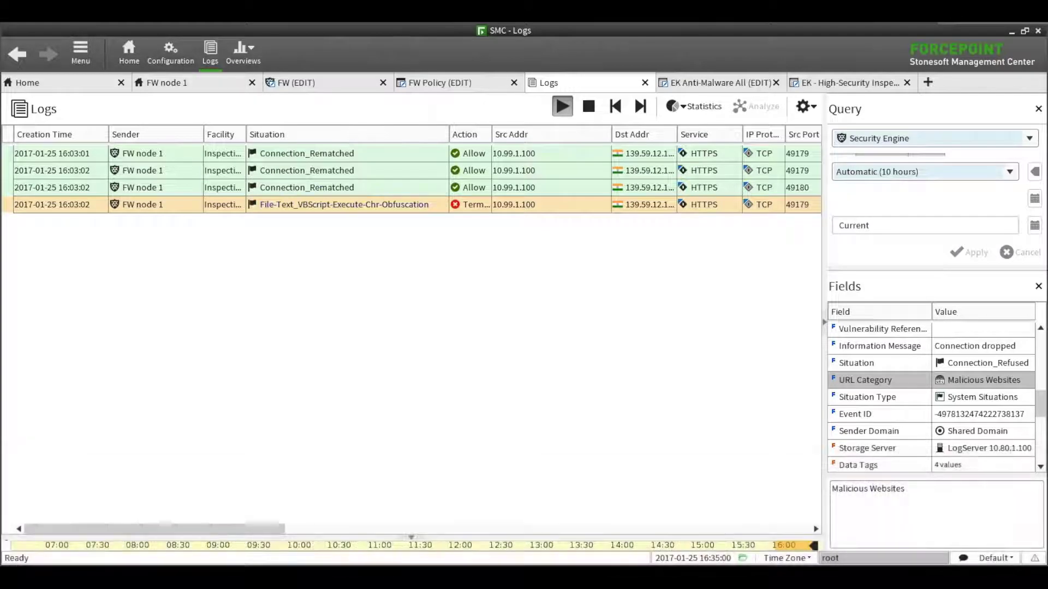
- Create a Permit rule from the File-Text_VBScript-Execute-Chr-Obfuscation log entry, commented "living even more dangerously", and break the inspection policy lock
left_click(344, 205)
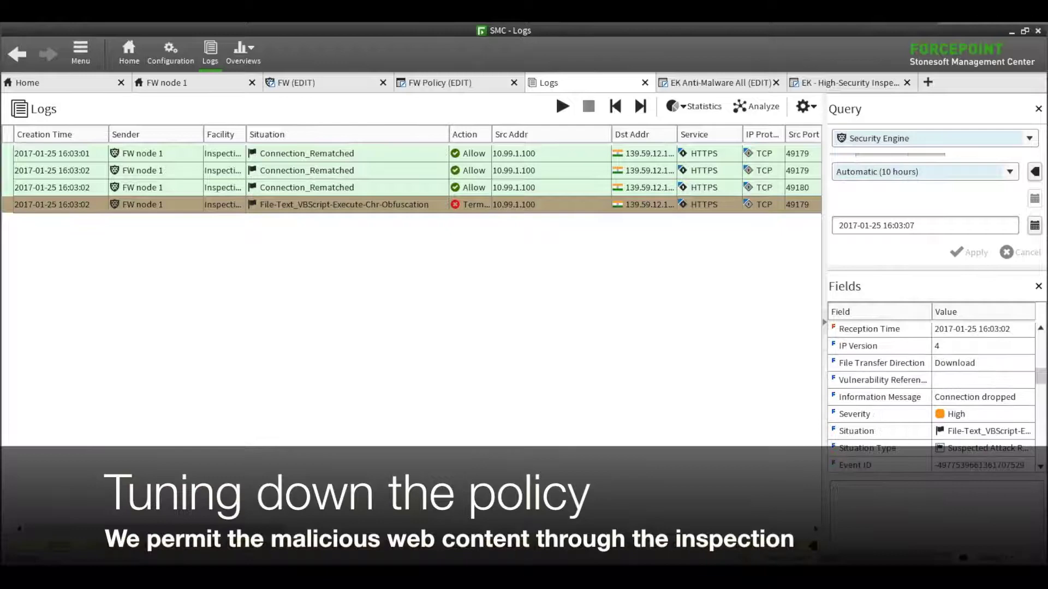
right_click(414, 205)
mouse_move(510, 283)
left_click(627, 283)
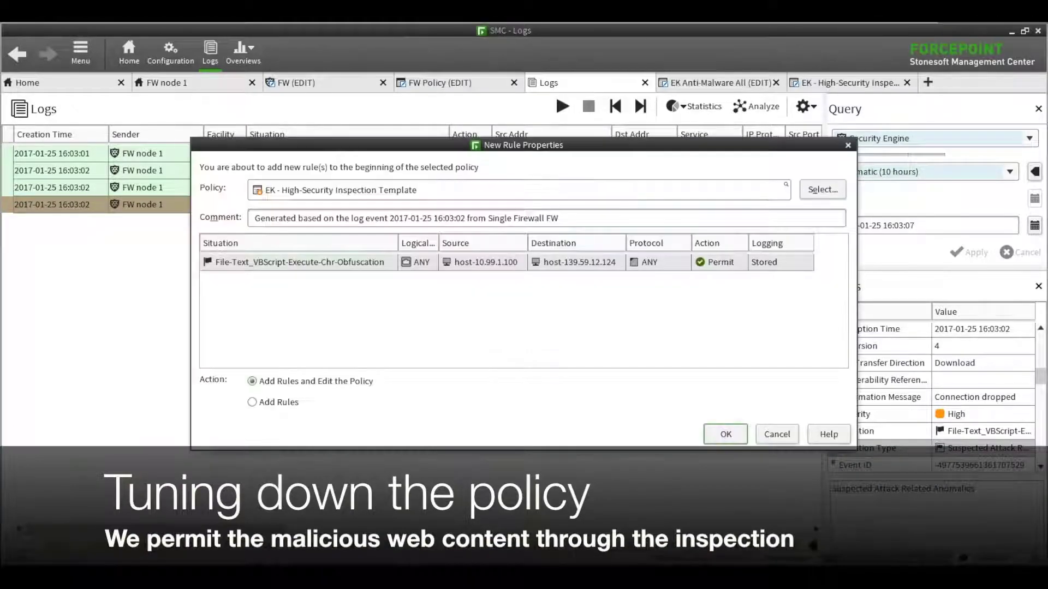
type("living even more dangerously")
left_click(725, 435)
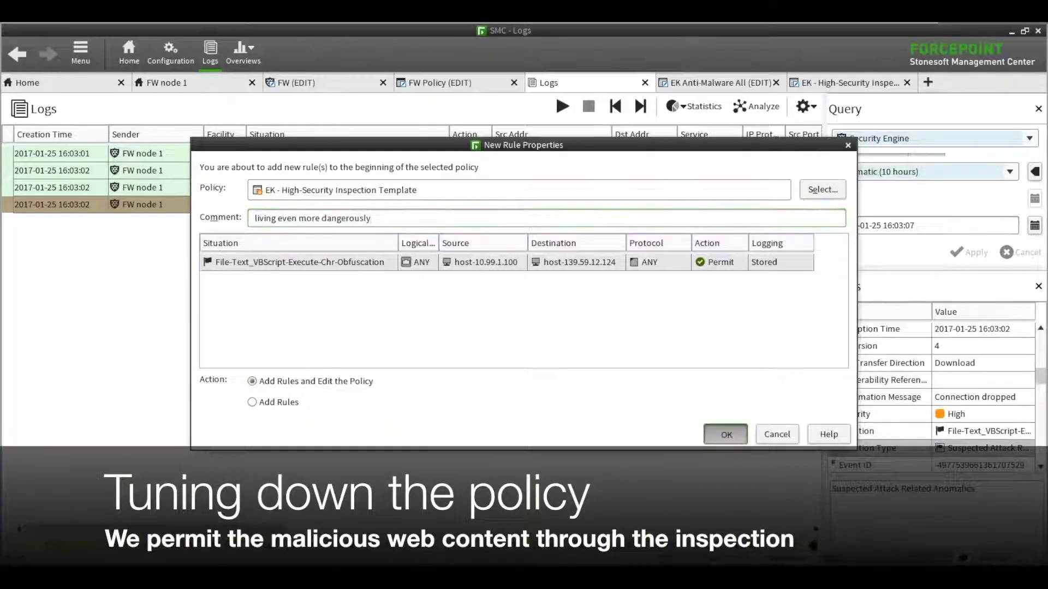
left_click(478, 327)
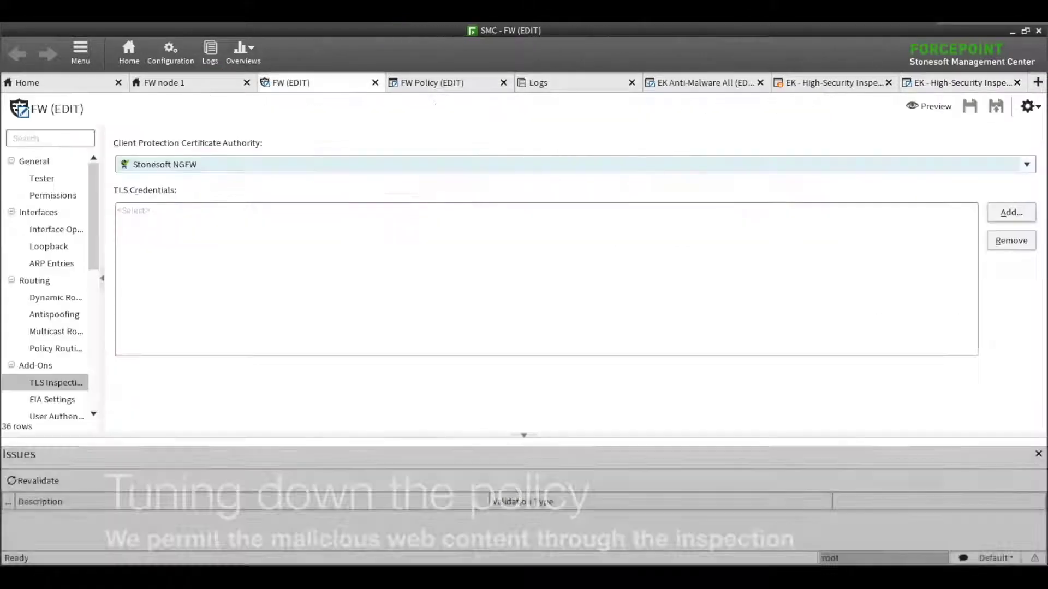
- Save the FW engine and upload FW Policy with the comment "turned off vbscript execution"
left_click(996, 106)
left_click(592, 455)
type("turned off vbscript execution")
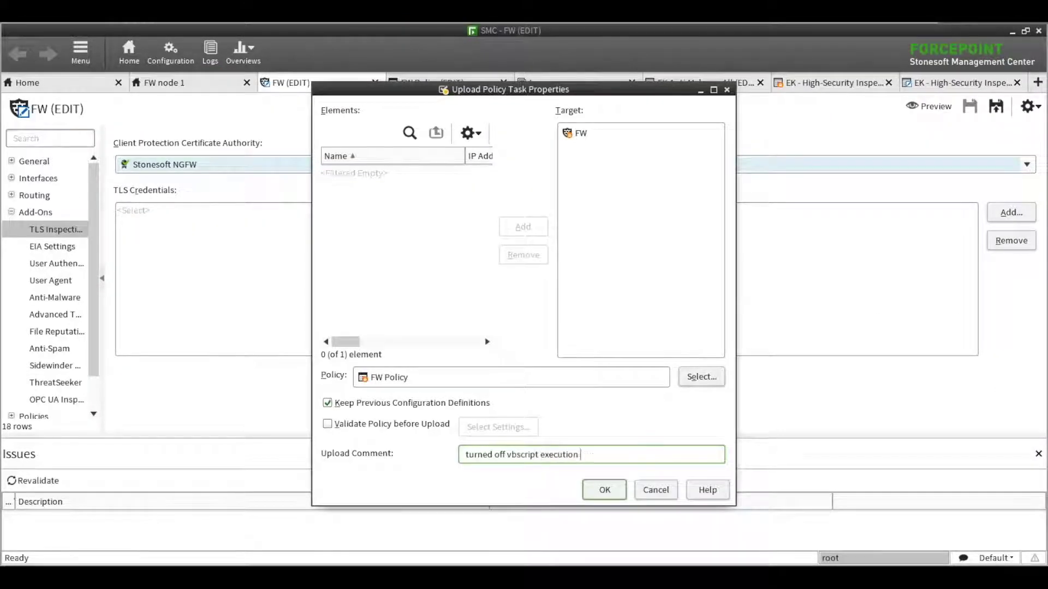
key("Return")
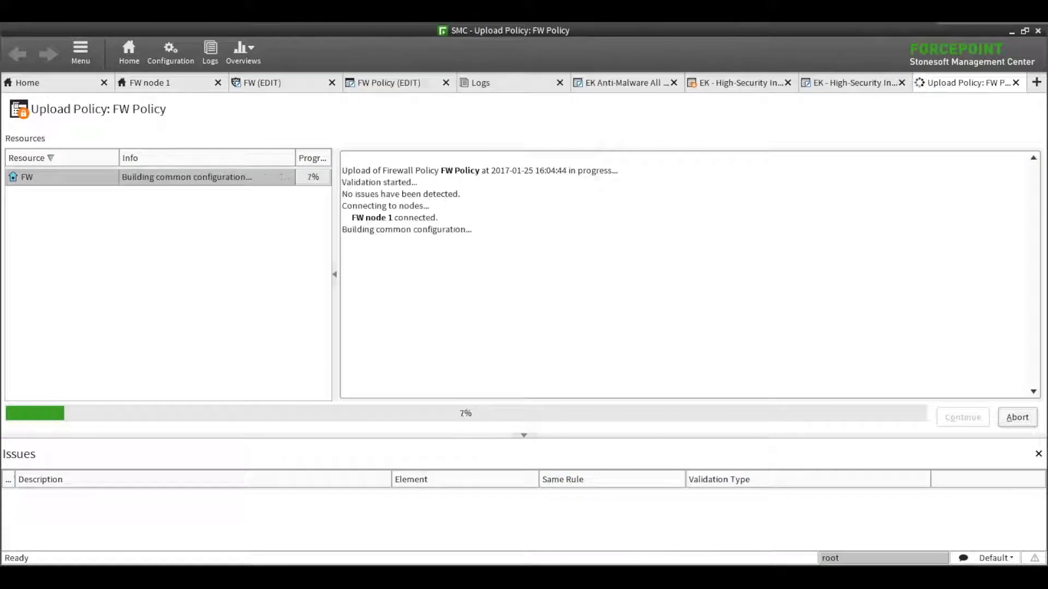
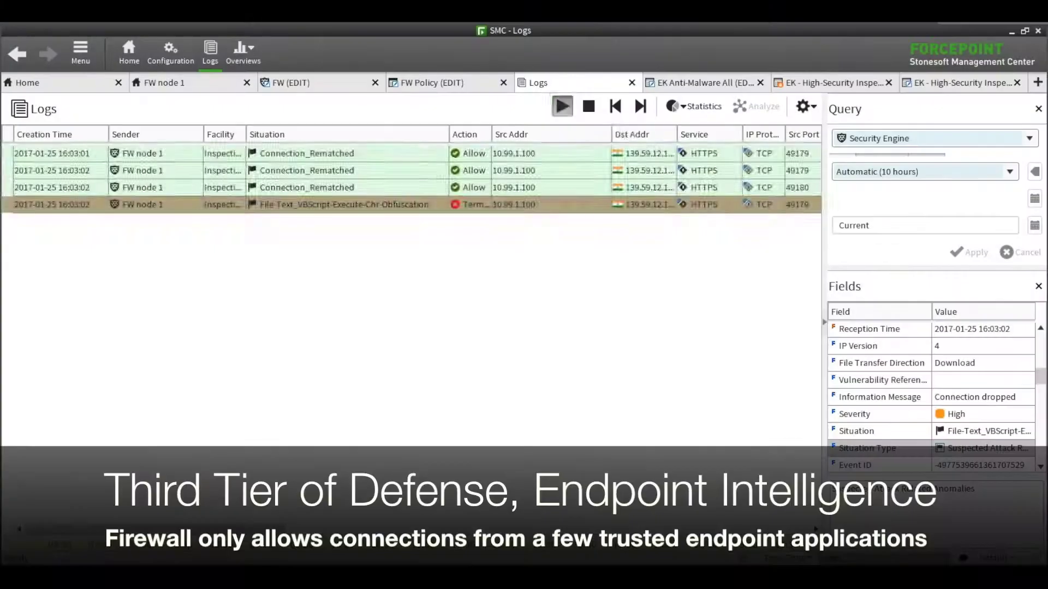
- Examine the Connection_Discarded entry in the current logs to identify the client executable behind the blocked connection
left_click(562, 107)
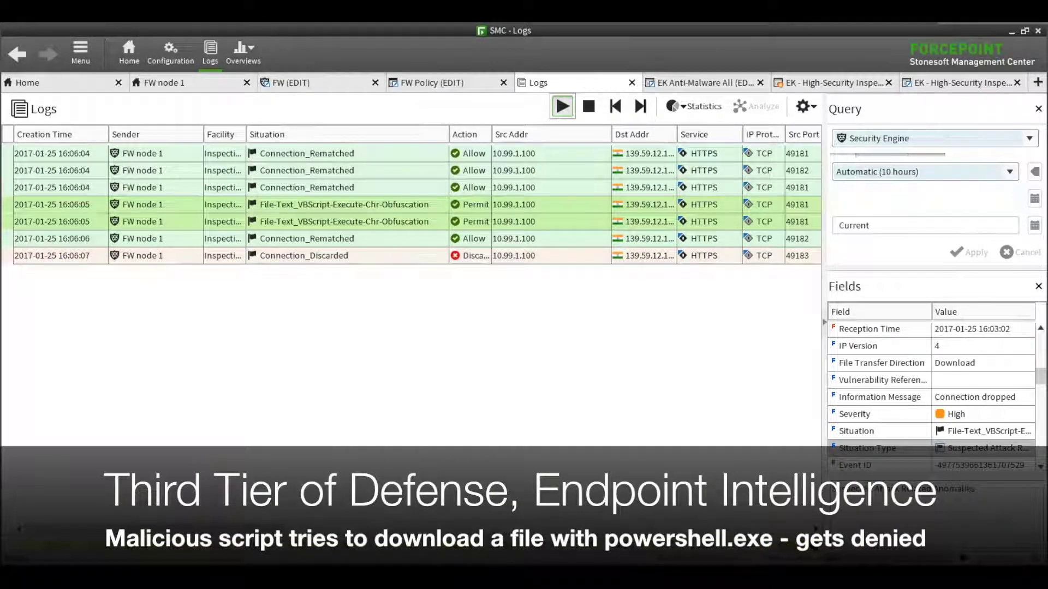
left_click(350, 255)
scroll(927, 393, "down", 5)
left_click(928, 393)
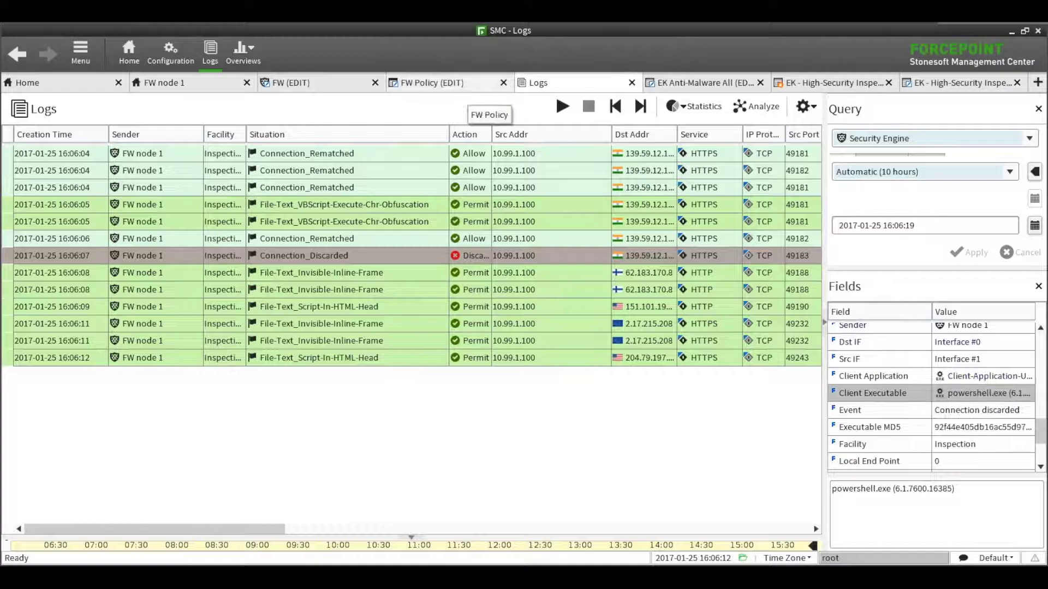
scroll(415, 252, "right", 5)
scroll(415, 251, "left", 3)
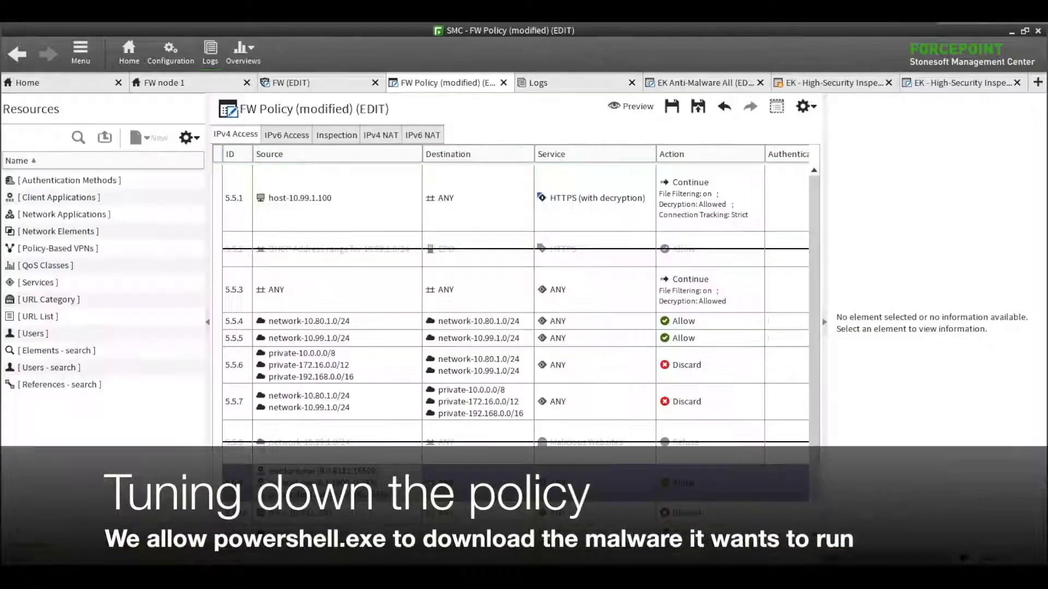
- Save the modified FW Policy and upload it to the firewall
left_click(699, 106)
key("Return")
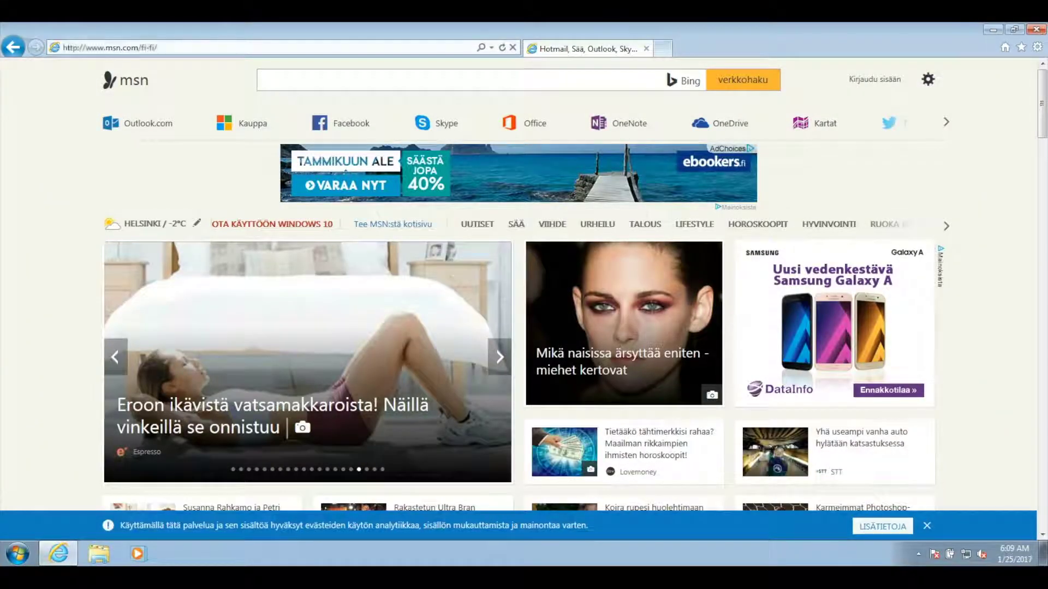
left_click(148, 48)
type("https")
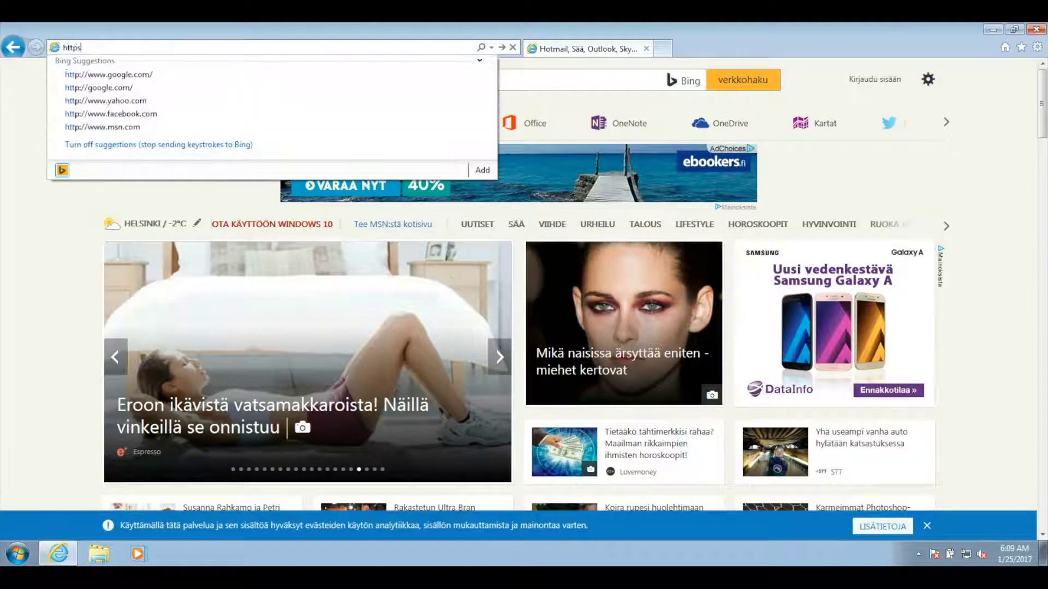
type("://ww")
key("End")
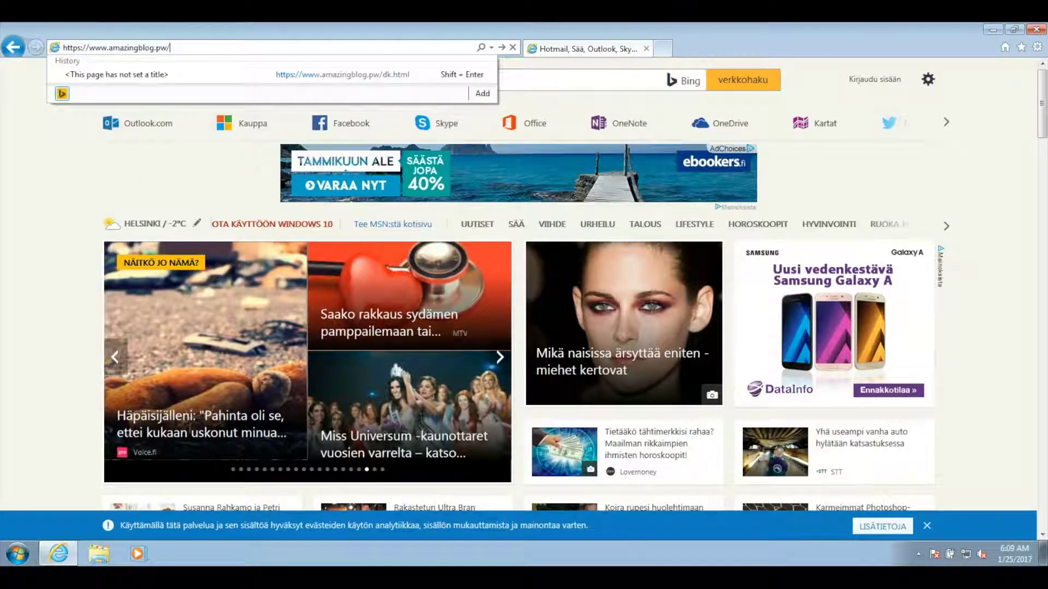
type("dk.html")
key("Return")
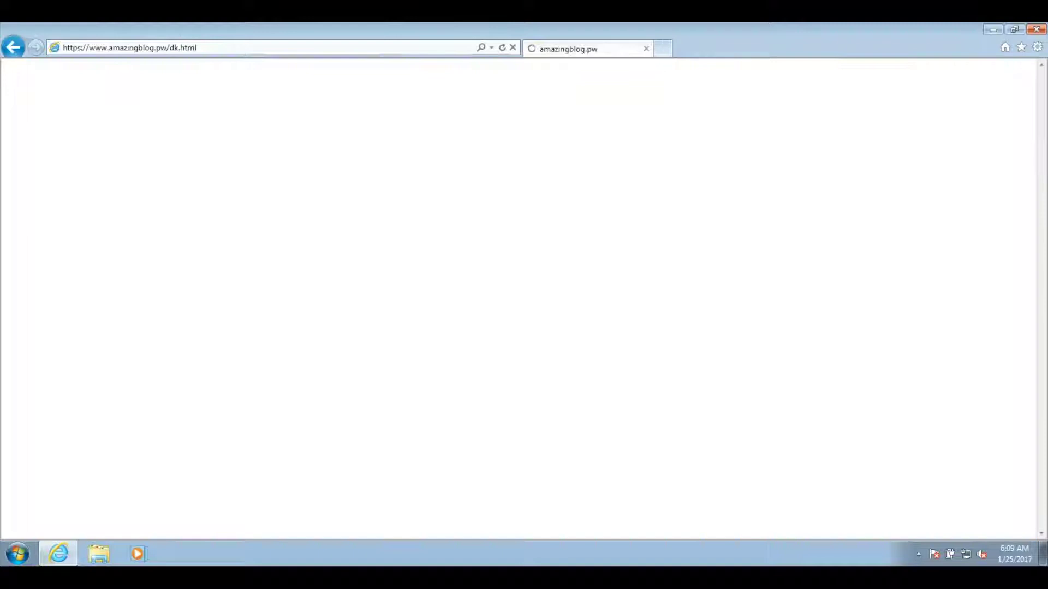
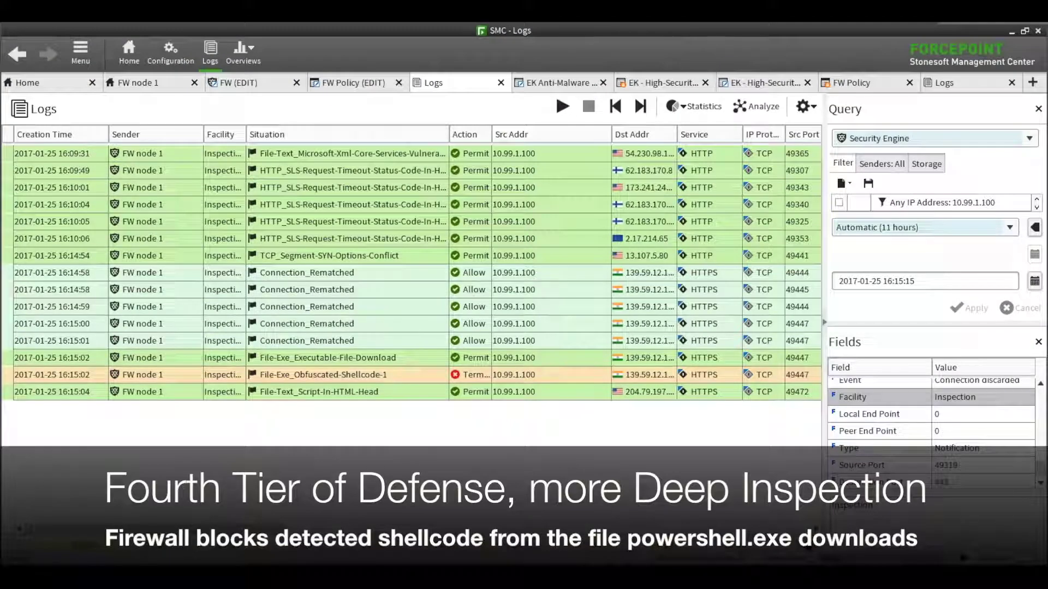
- Create a Permit rule for File-Exe_Obfuscated-Shellcode-1, commented "So our firewall still blocked the file download because there was an obvious shellcode included", and break the policy lock
left_click(392, 375)
right_click(392, 375)
mouse_move(437, 419)
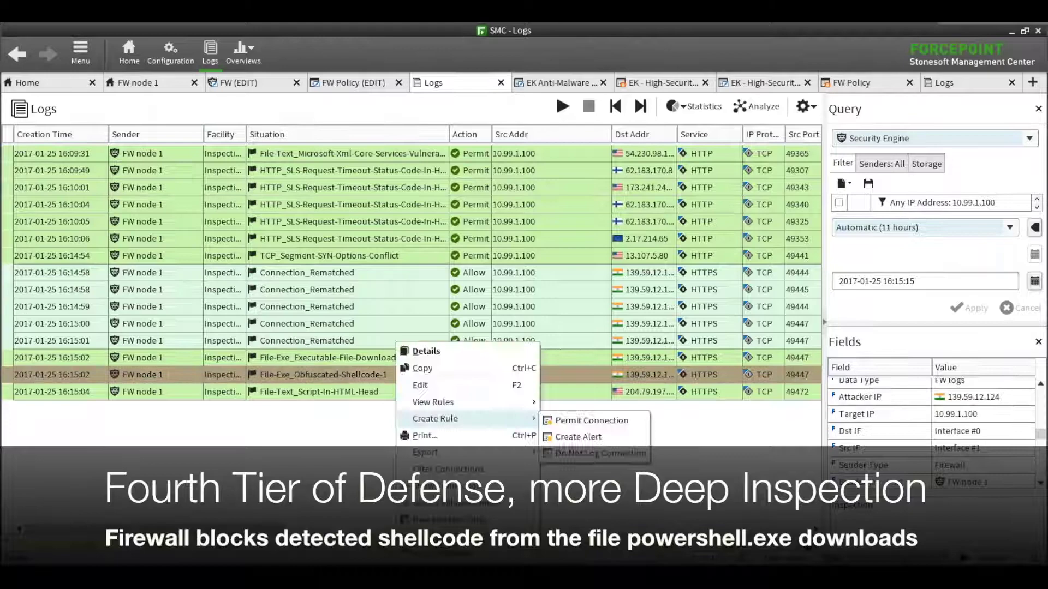
left_click(591, 420)
type("So our firewall still blocked the file download becau")
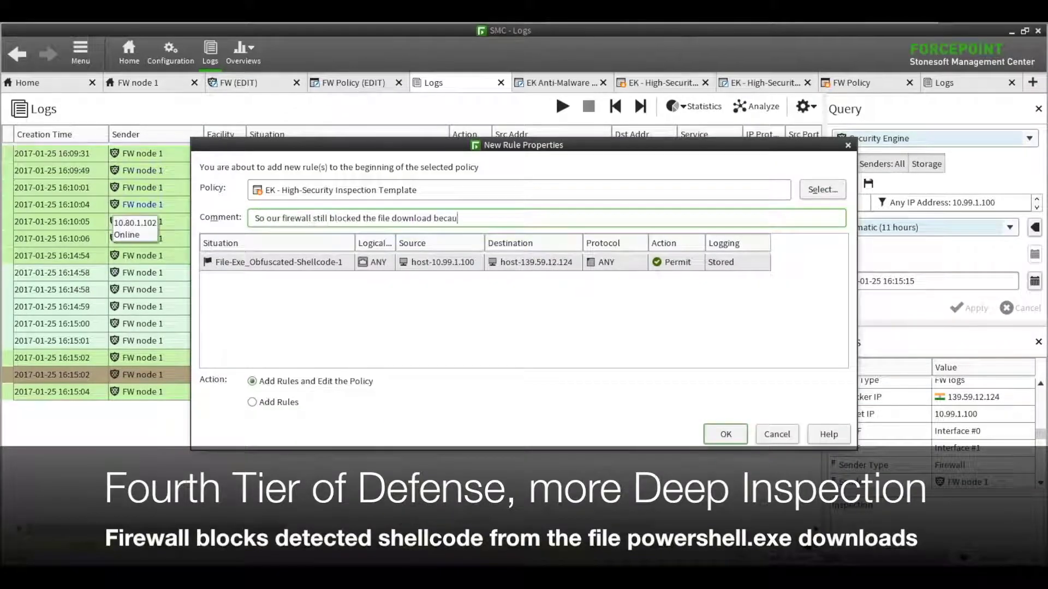
type("se there was an obvious shellcode included")
left_click(725, 435)
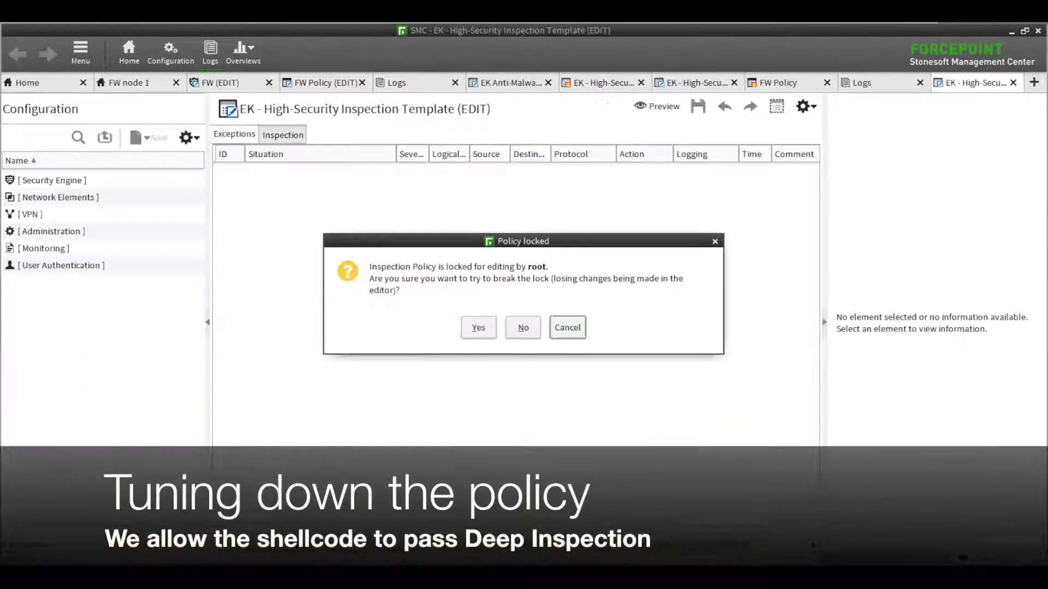
left_click(478, 327)
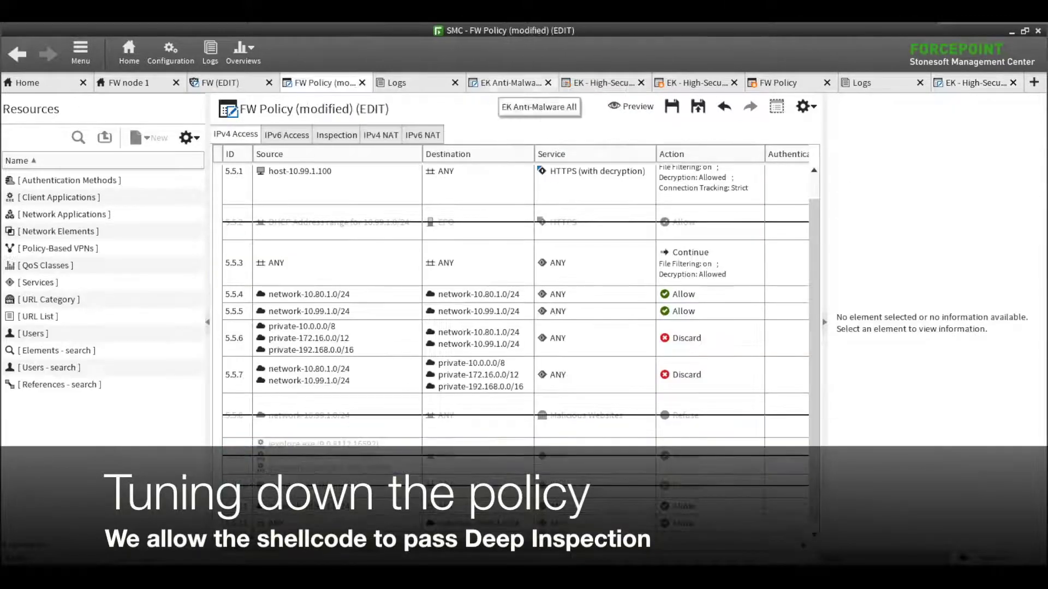
left_click(511, 82)
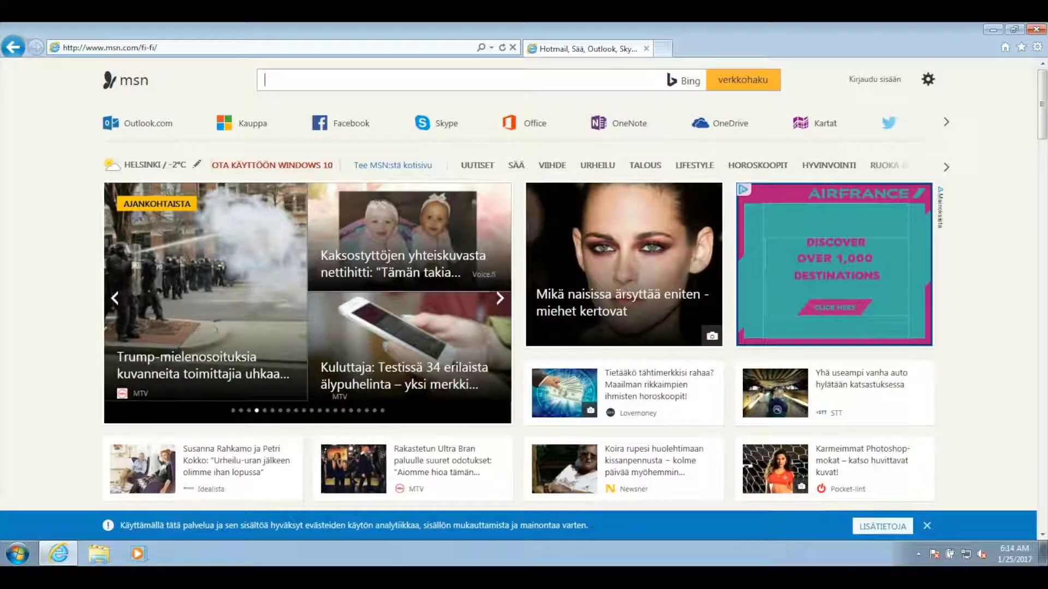
left_click(158, 48)
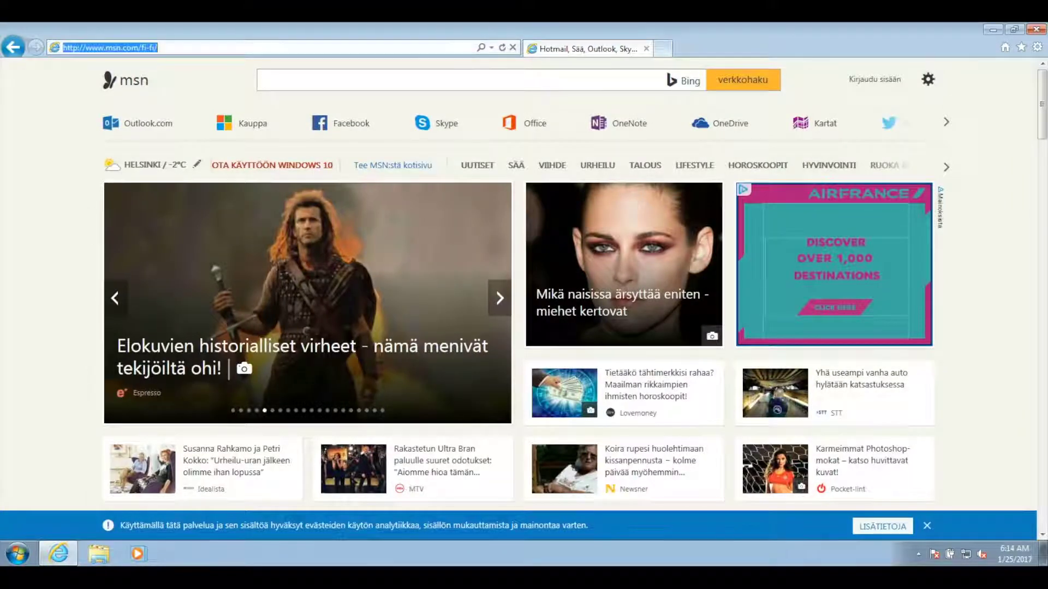
type("amazingblog.pw/")
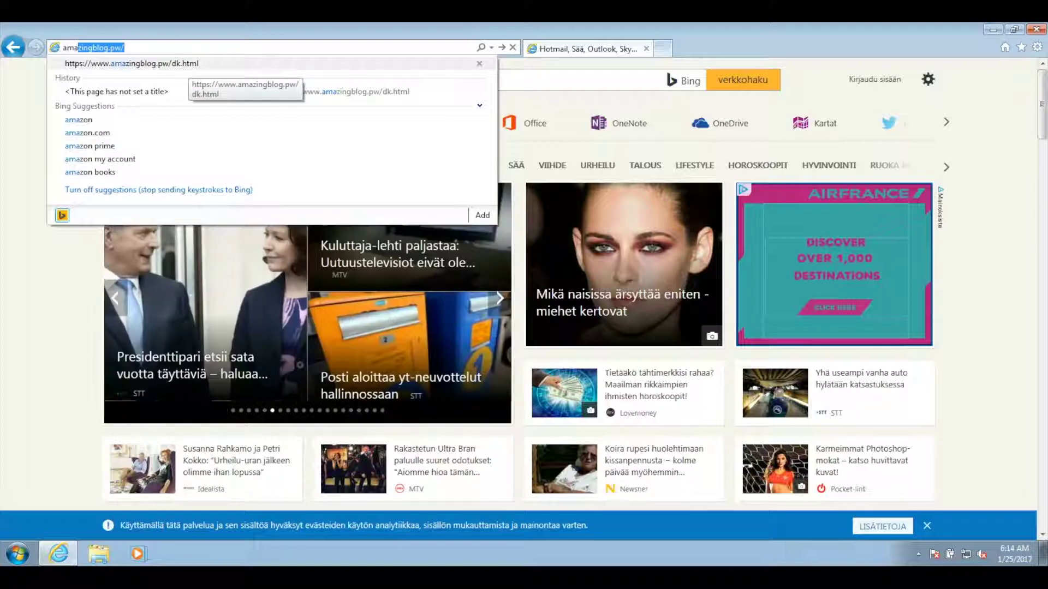
left_click(188, 65)
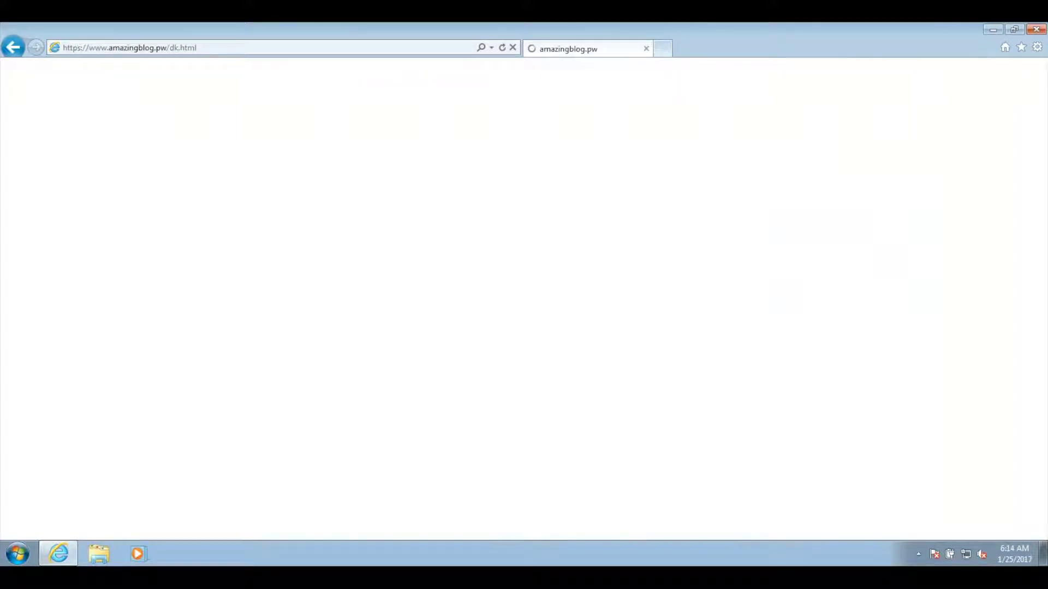
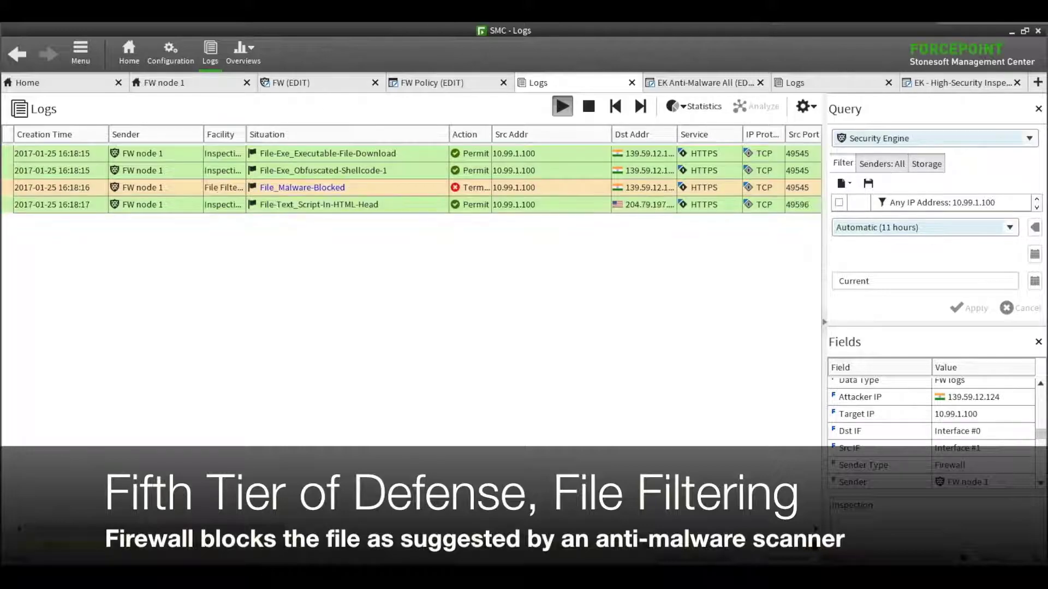
- Inspect the responding scanner and scanner details of the File_Malware-Blocked log entry
left_click(302, 188)
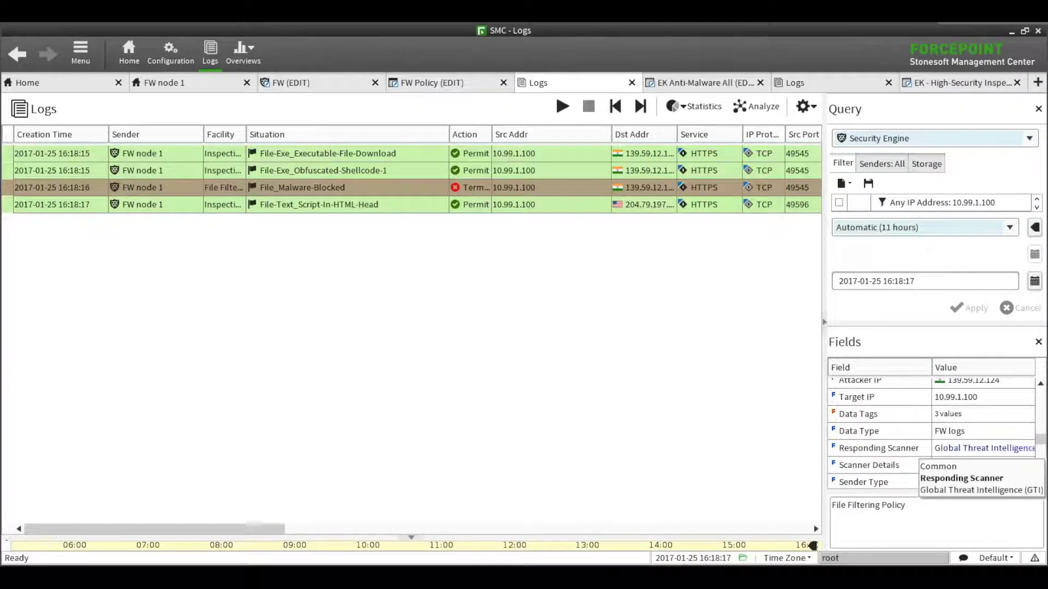
left_click(972, 448)
left_click(940, 465)
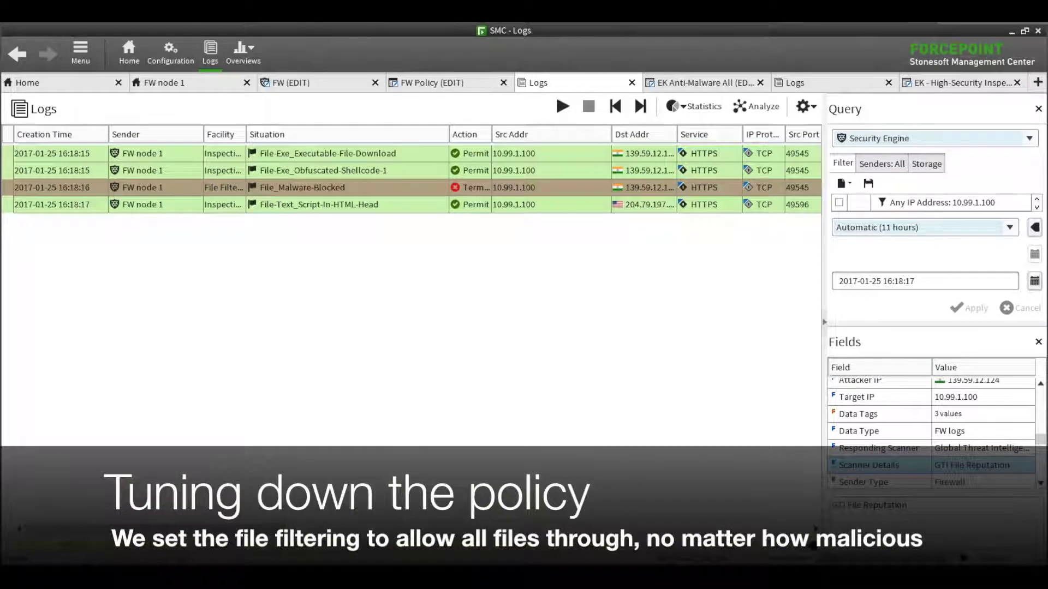
- Upload FW Policy to the FW target with the upload comment "turning off inspection" and bring up the upload progress
left_click(702, 82)
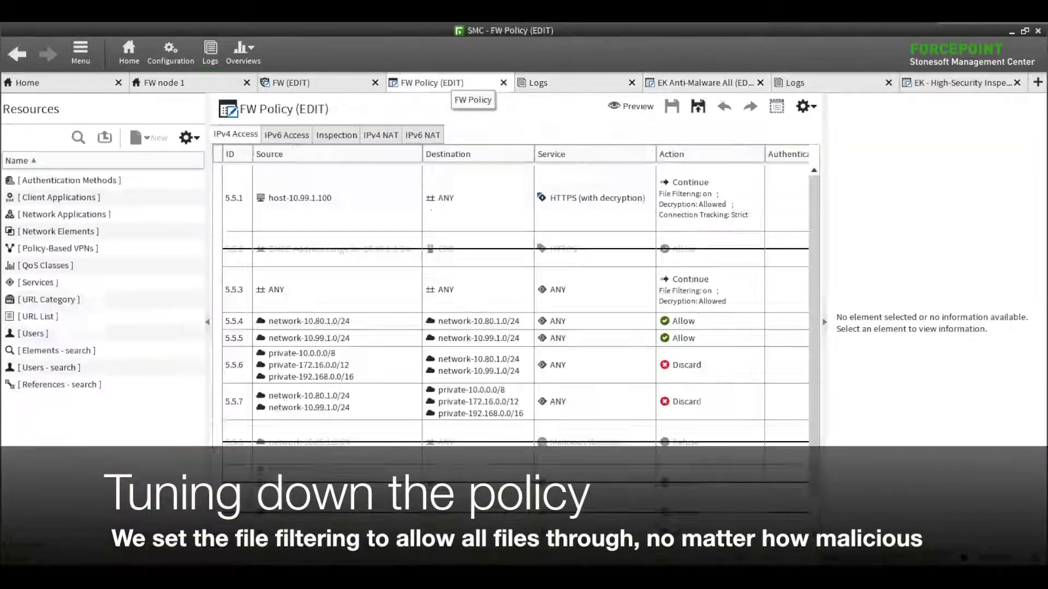
type("turnin")
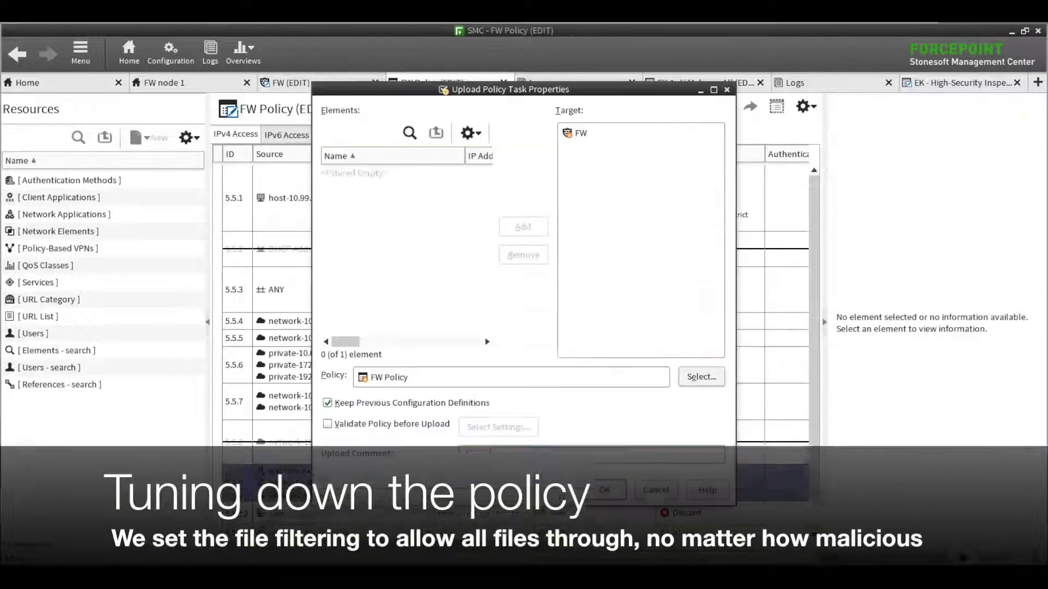
type("g off inspection")
key("Return")
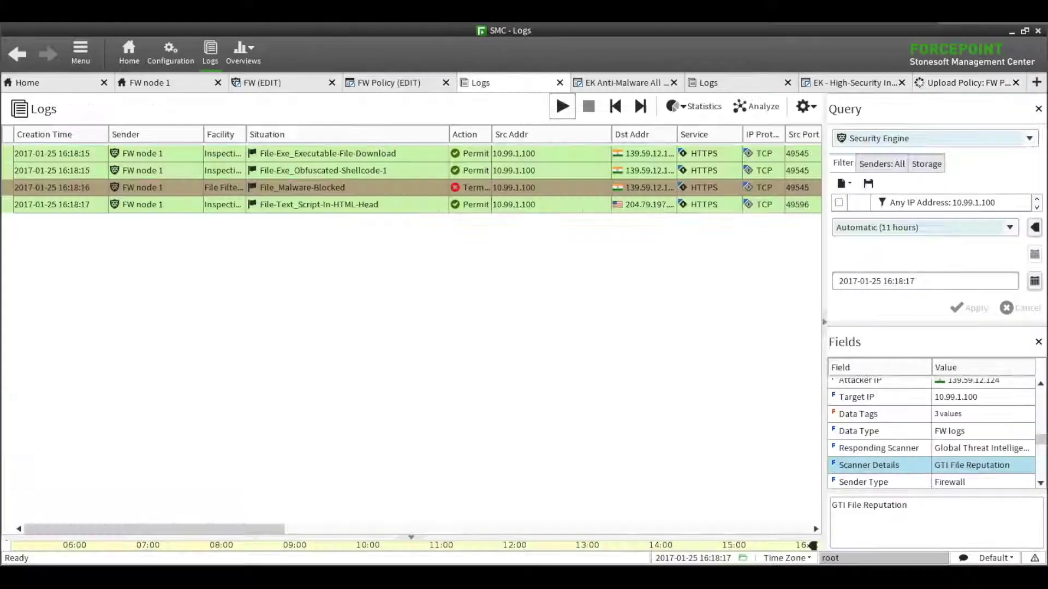
left_click(963, 82)
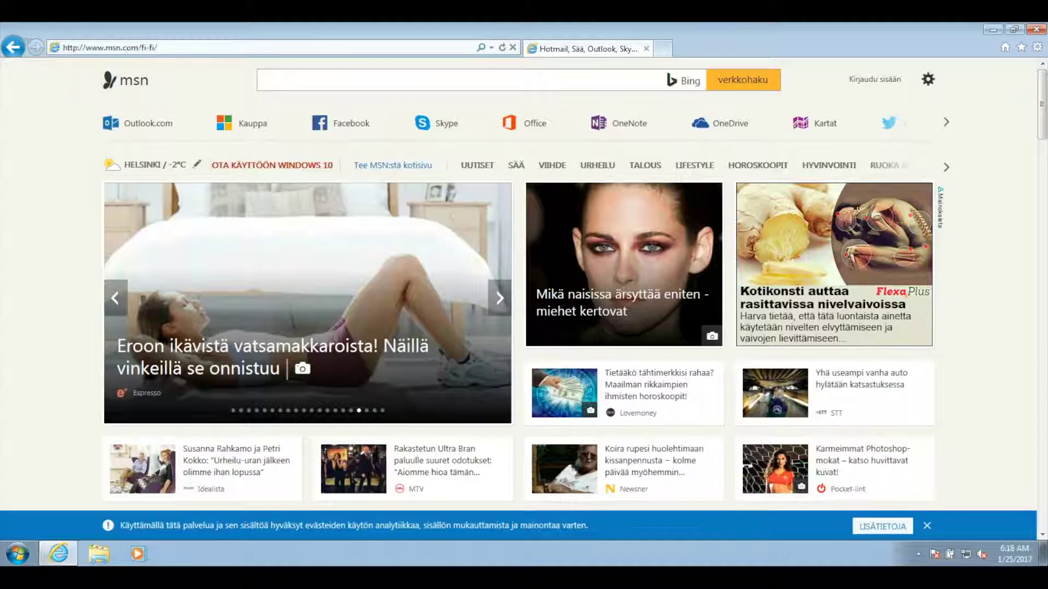
left_click(110, 47)
type("https://www.amazingblog.pw/dk.html")
key("Return")
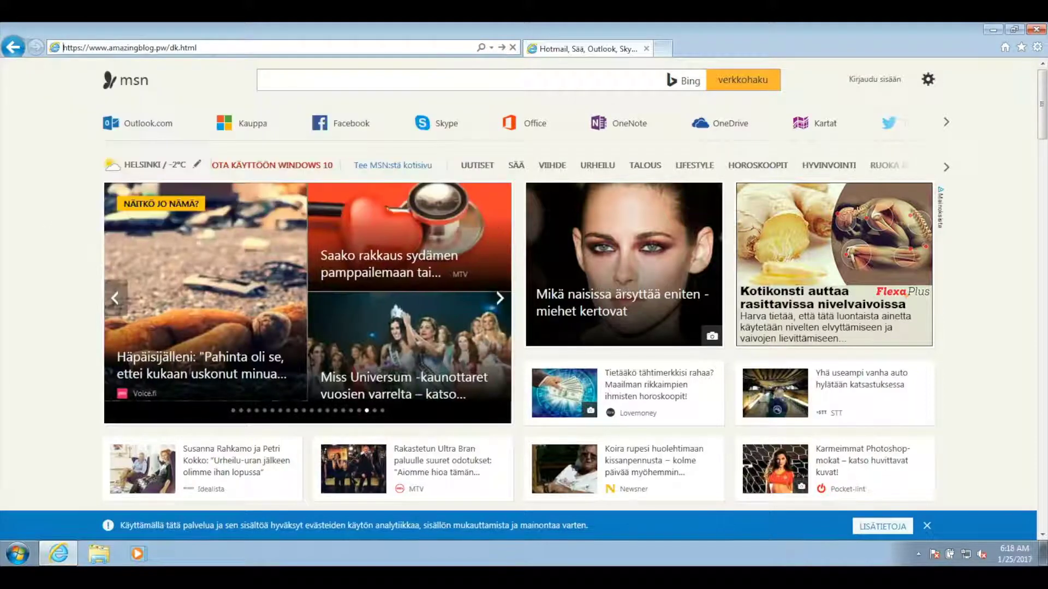
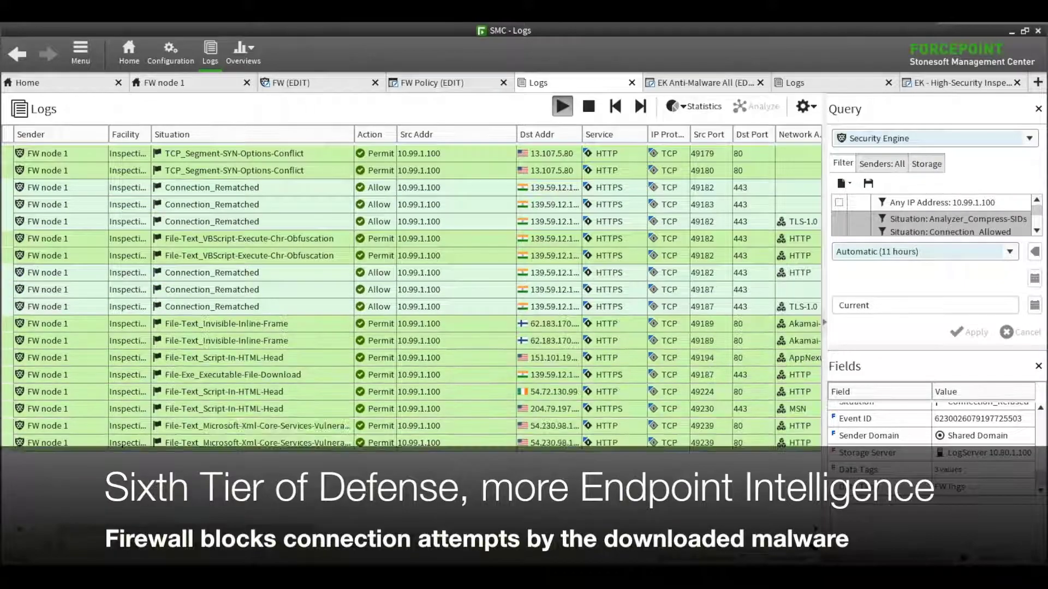
- Examine the client executable and user columns of the logged connections, widening Client Executable, and view the rule behind the Connection_Discarded entry
scroll(412, 289, "right", 15)
scroll(412, 289, "left", 15)
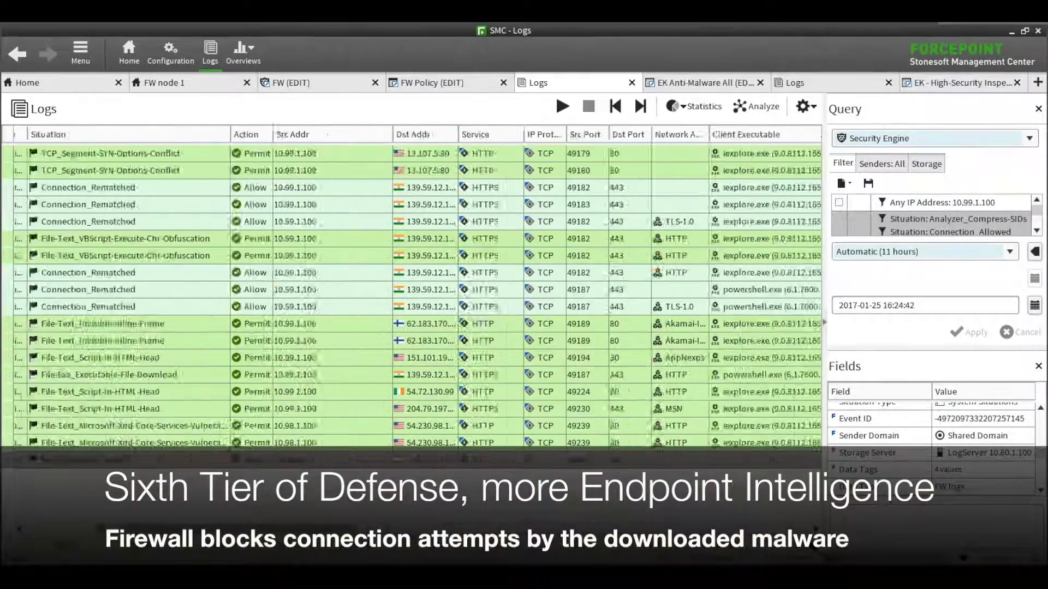
scroll(412, 289, "right", 3)
left_click_drag(732, 134, 758, 134)
right_click(194, 460)
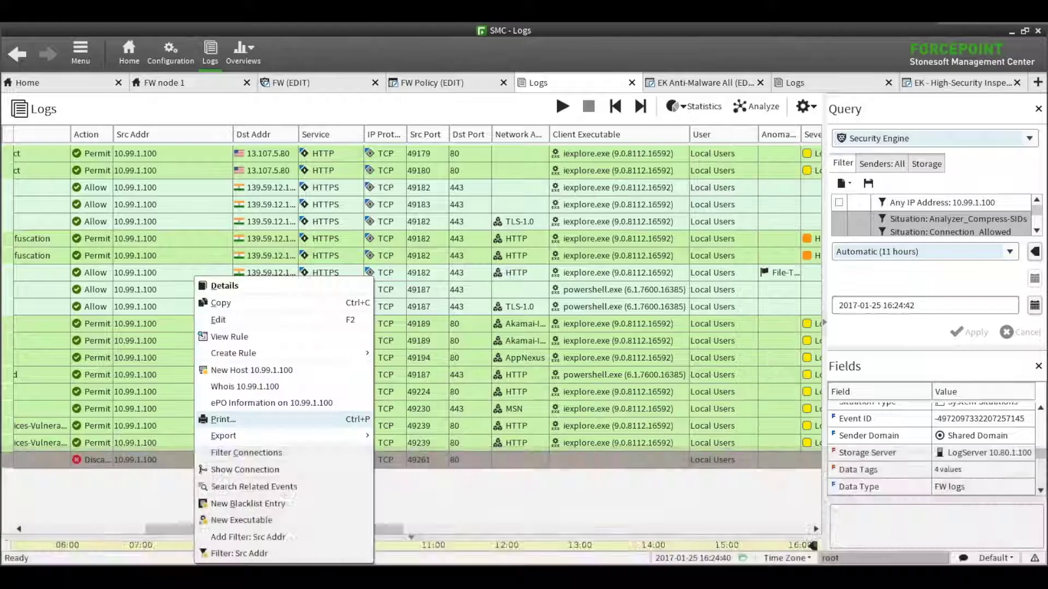
key("Escape")
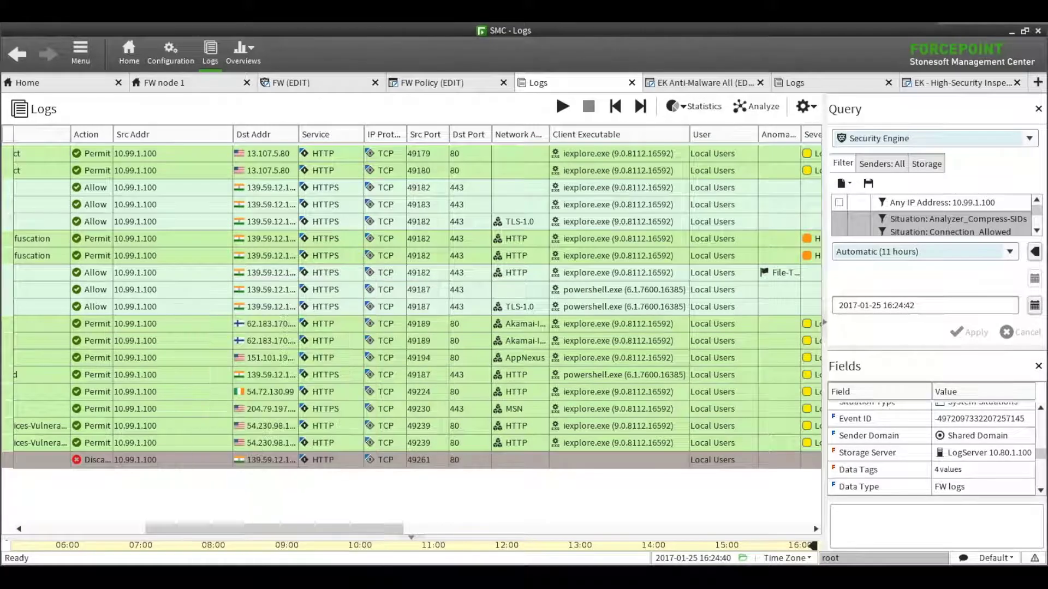
left_click_drag(274, 528, 257, 528)
scroll(409, 295, "left", 10)
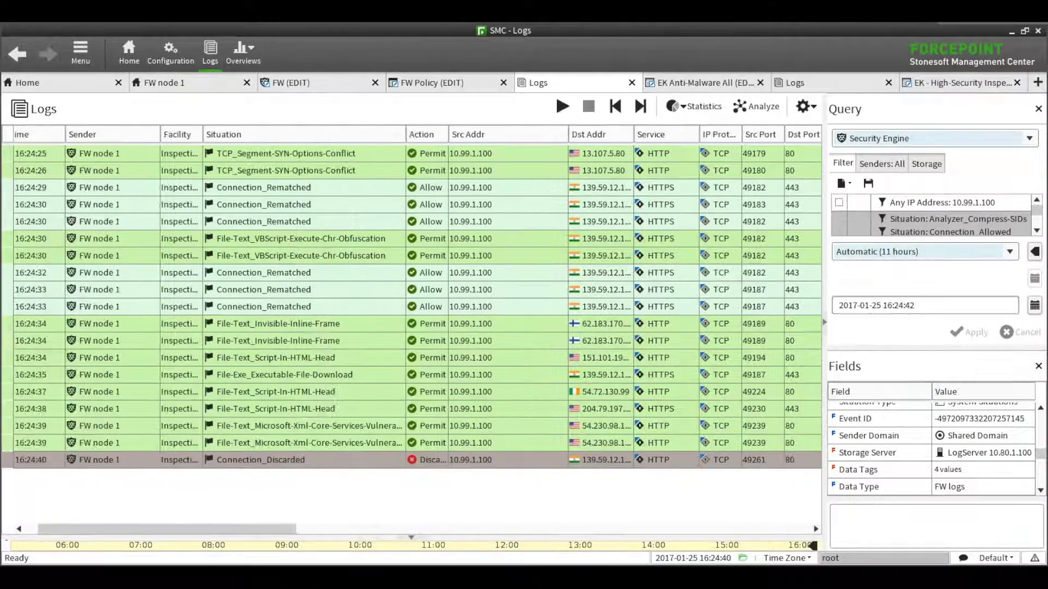
scroll(409, 295, "right", 10)
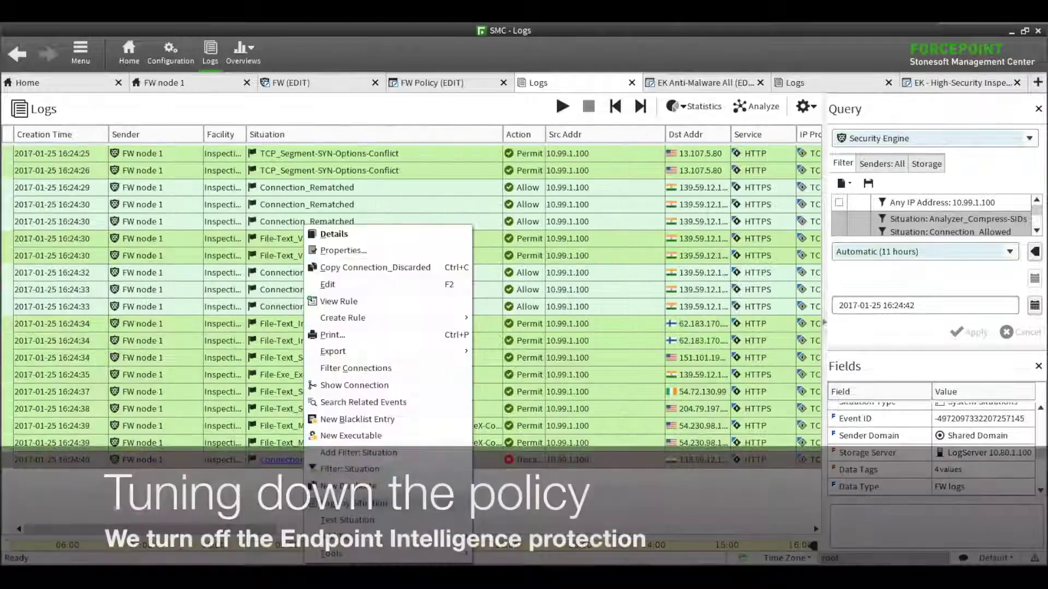
left_click(338, 301)
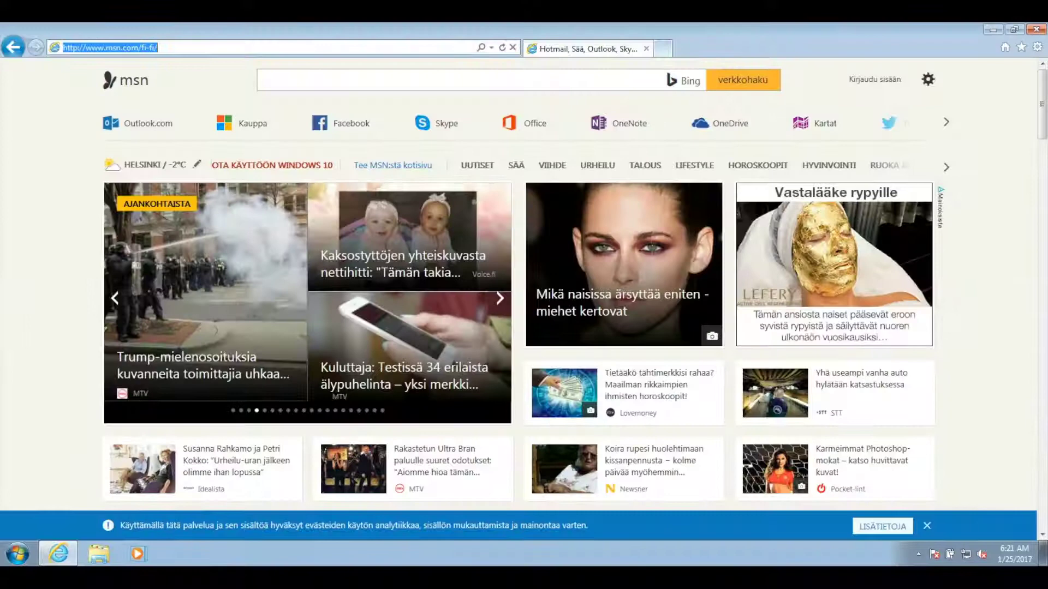
type("https://")
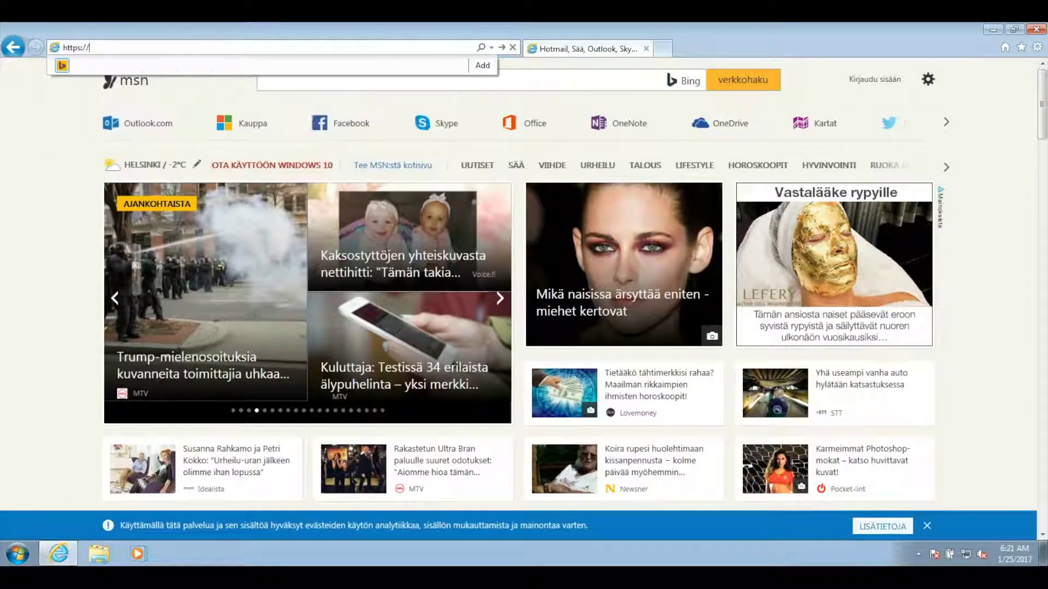
type("www.amazingblog.pw/f")
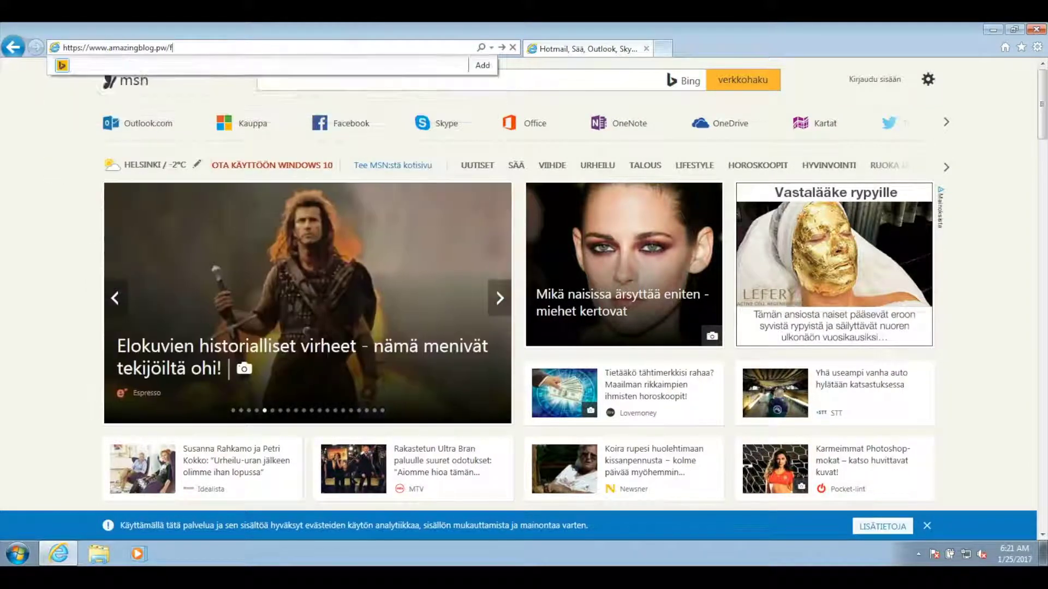
type("k.html")
key("Return")
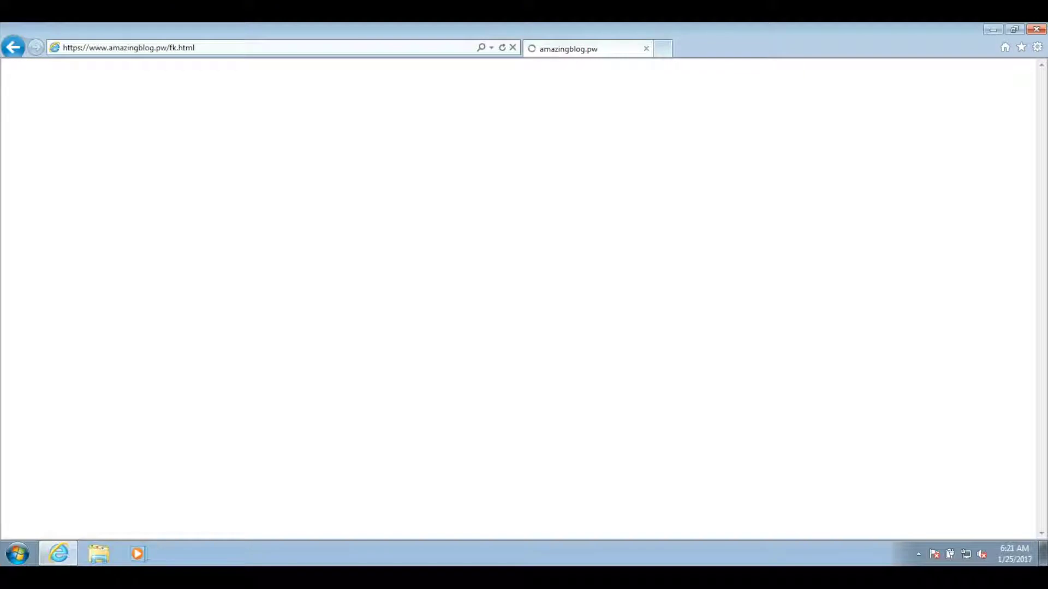
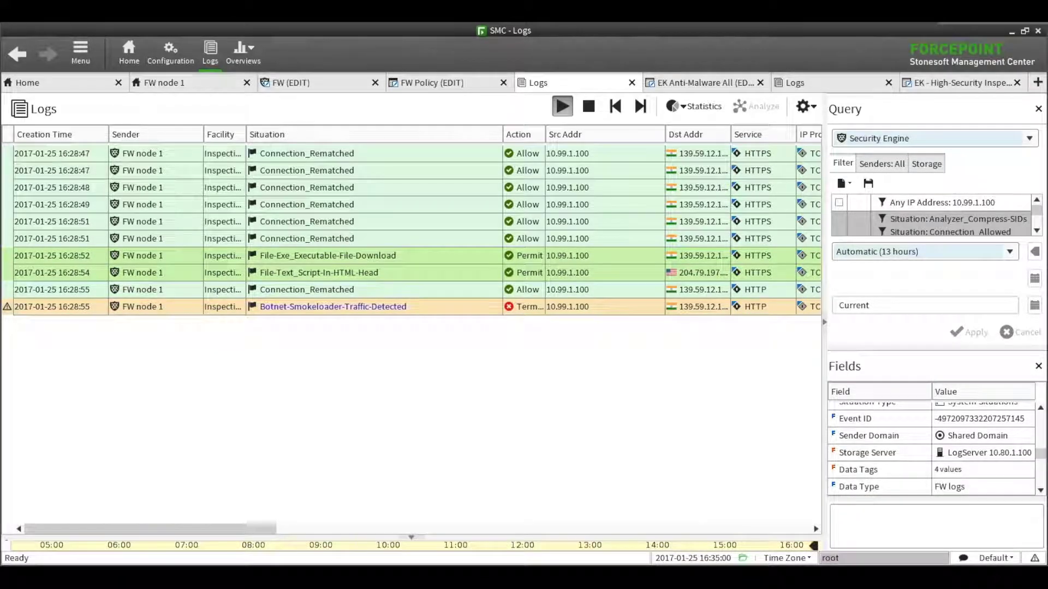
- Inspect the details of the Botnet-Smokeloader-Traffic-Detected log entry in the management center
left_click(334, 307)
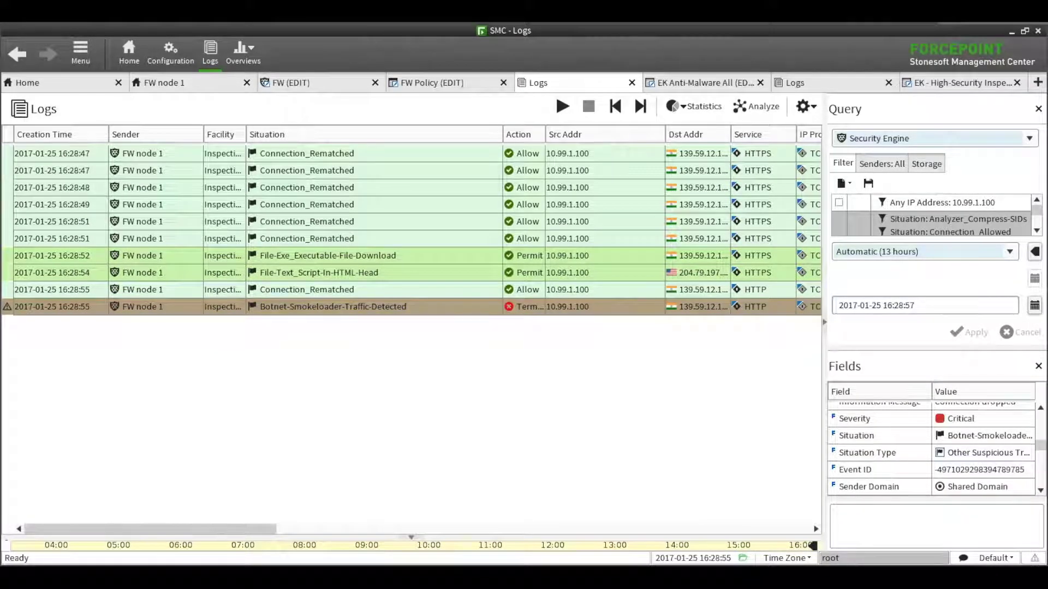